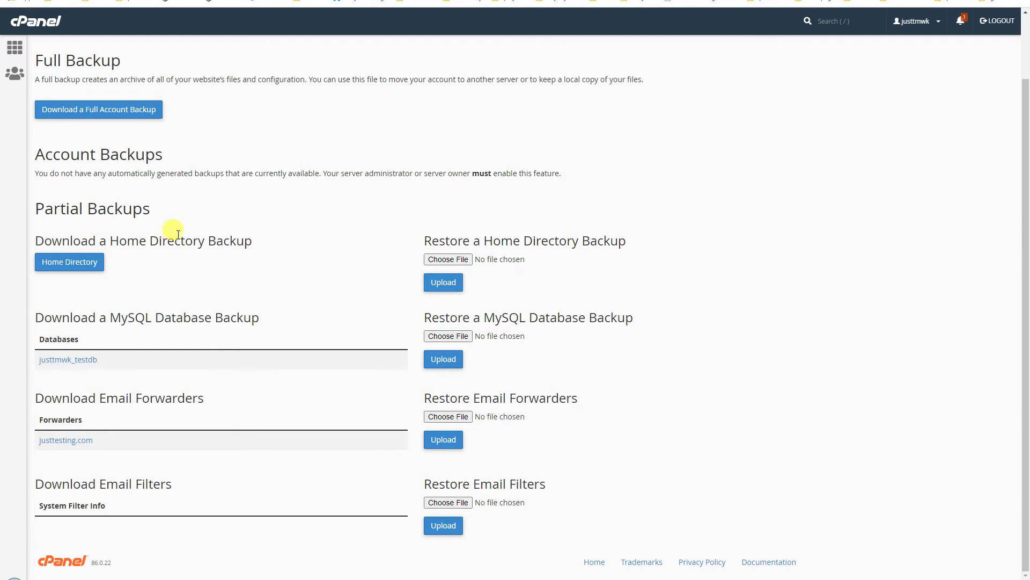
pyautogui.moveTo(109, 241); pyautogui.dragTo(207, 241)
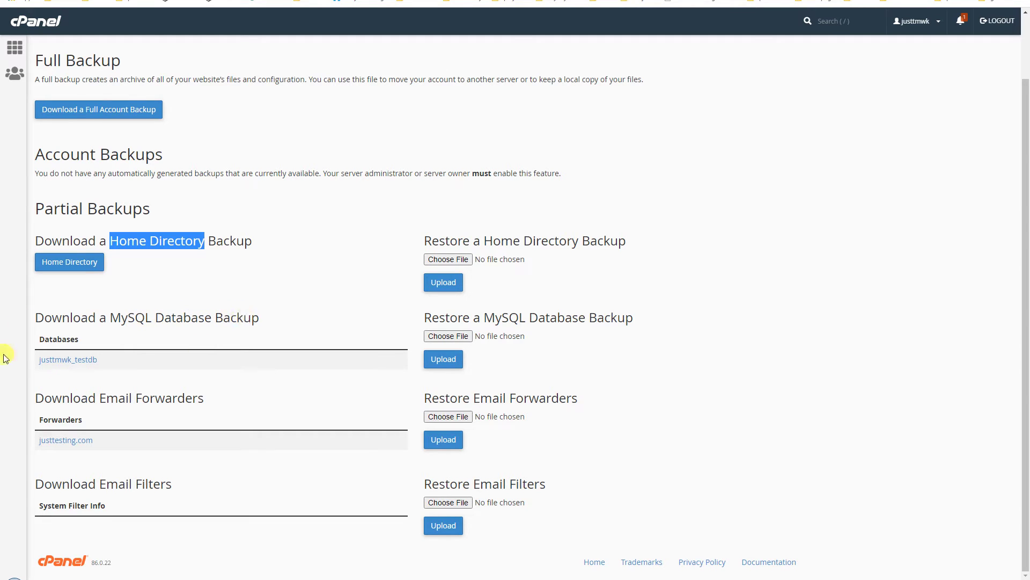
pyautogui.moveTo(109, 359); pyautogui.dragTo(33, 362)
pyautogui.click(120, 360)
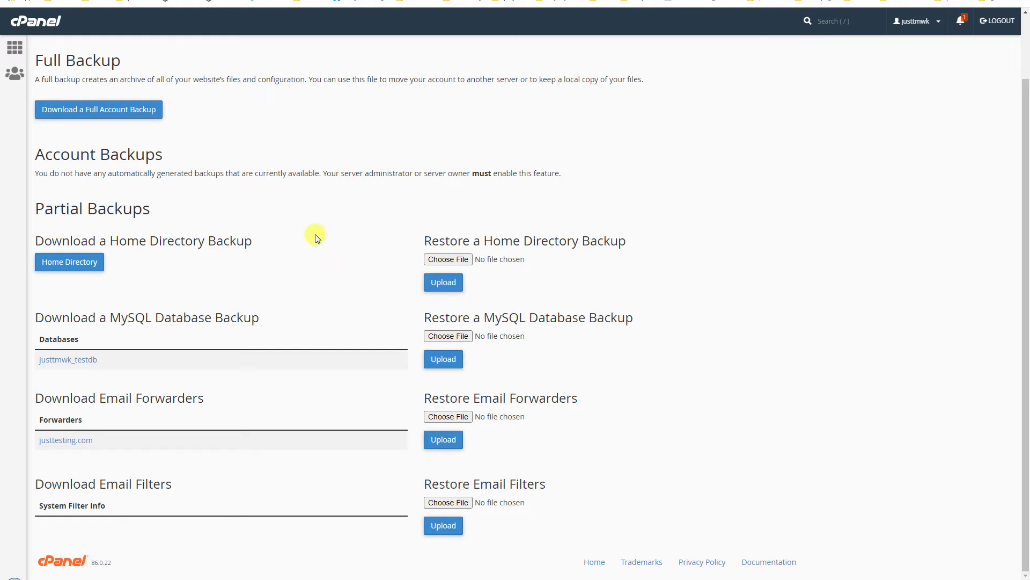
# - Generate a full account backup with the Home Directory as destination and the owner's e-mail address for the completion notification
pyautogui.click(71, 115)
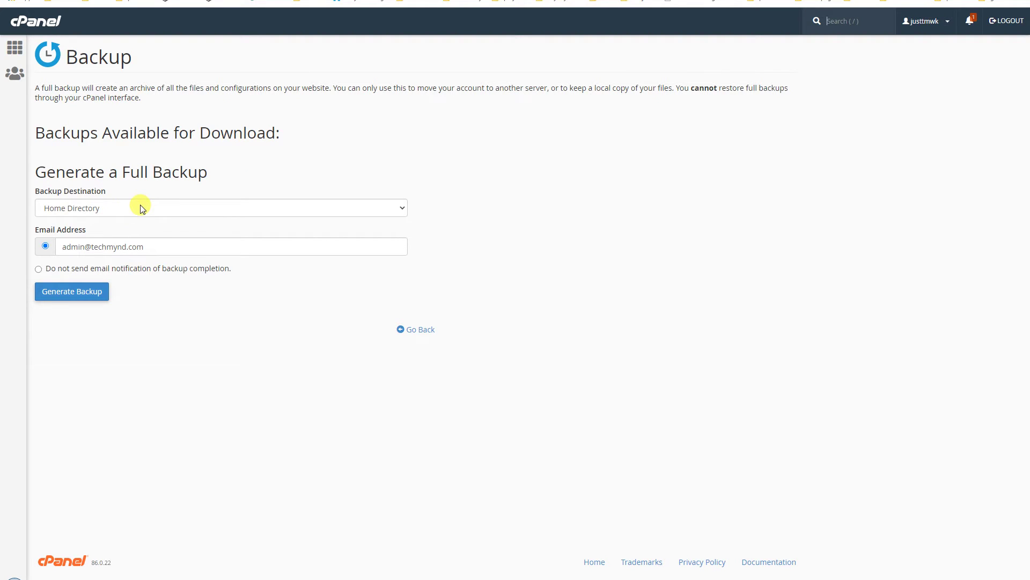
pyautogui.click(168, 208)
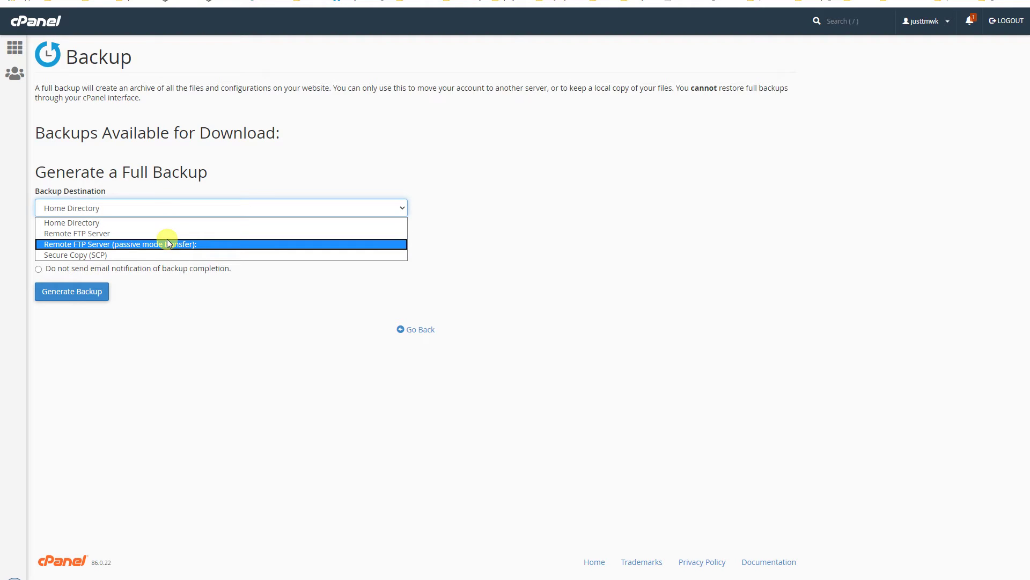
pyautogui.click(209, 230)
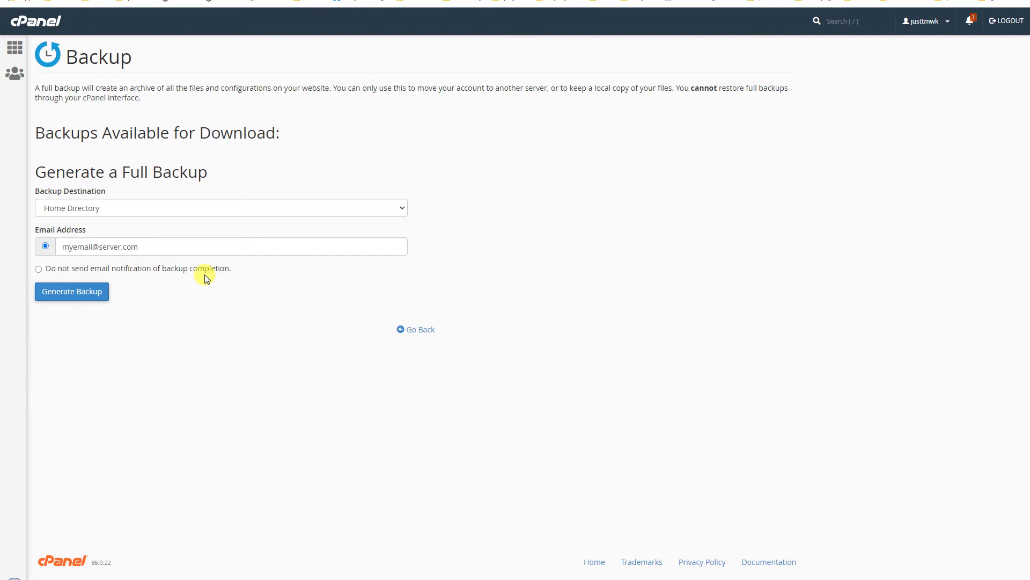
pyautogui.click(93, 300)
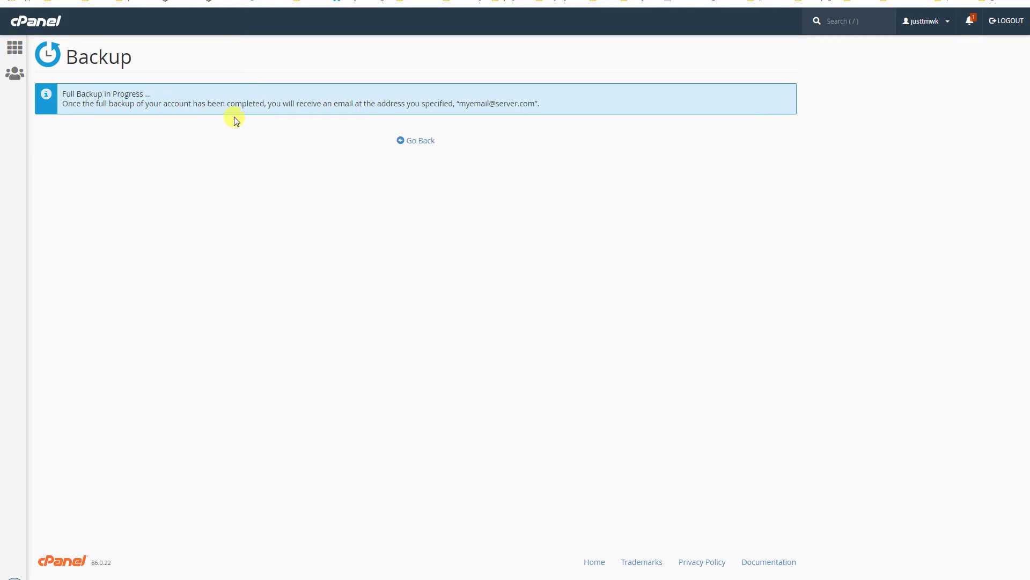
# - Return from the backup progress message to the full backup page and download the archive backup-7.11.2020_15-29-30_justtmwk.tar.gz
pyautogui.moveTo(312, 103); pyautogui.dragTo(362, 104)
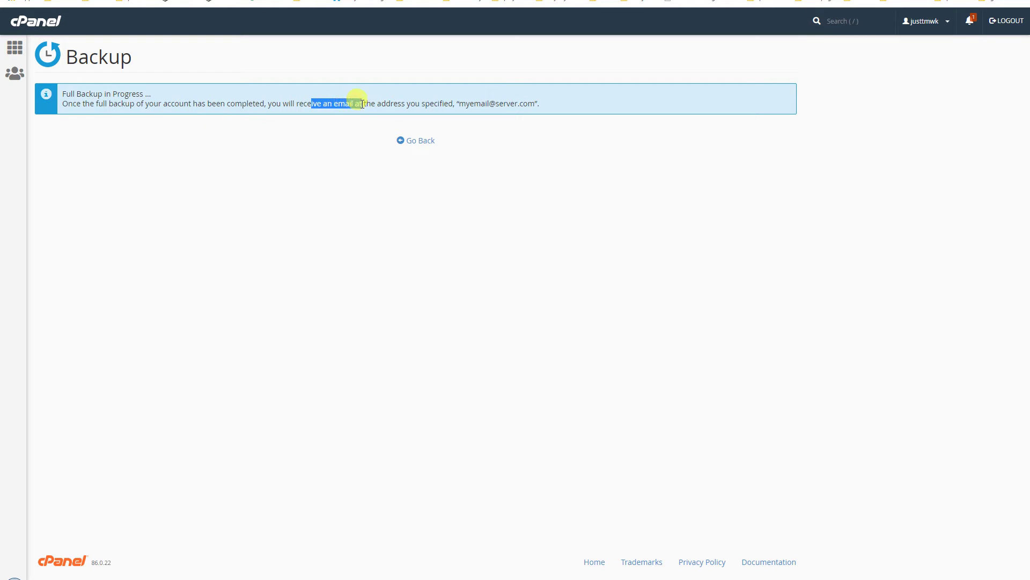
pyautogui.moveTo(459, 103); pyautogui.dragTo(534, 102)
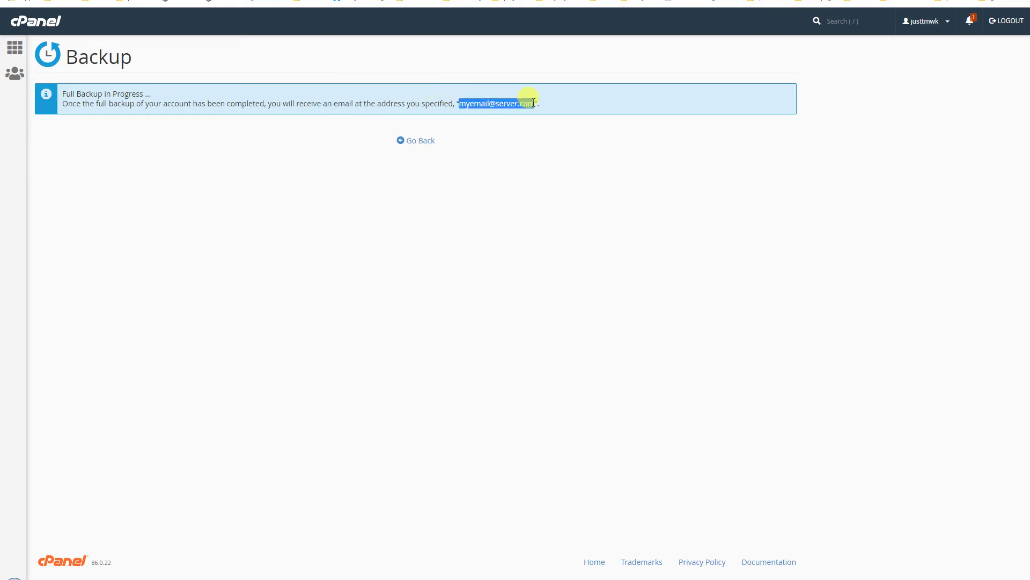
pyautogui.click(495, 148)
pyautogui.click(421, 140)
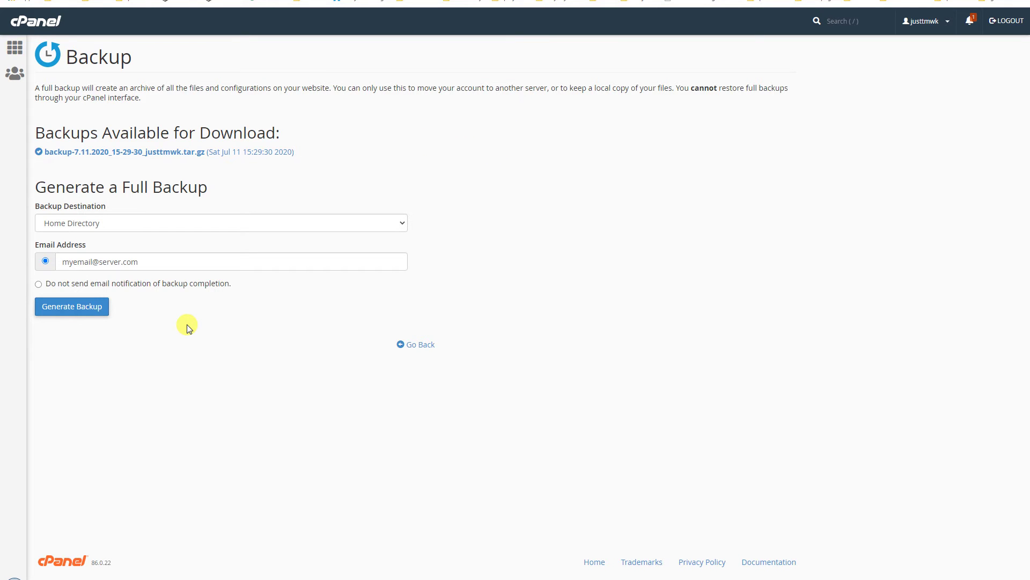
pyautogui.click(99, 153)
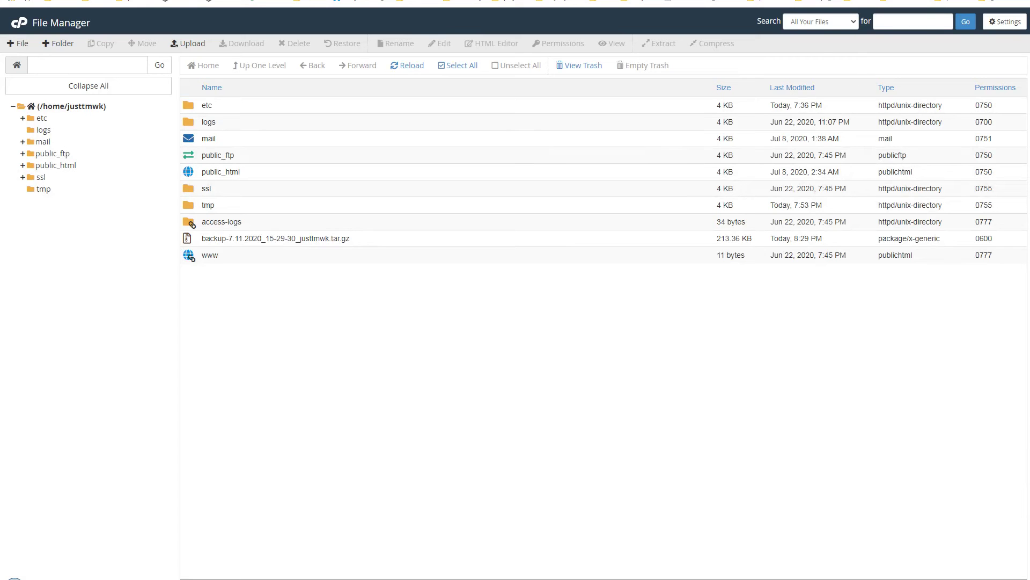
# - View the contents of the public_html folder in File Manager and return to the home directory
pyautogui.doubleClick(311, 170)
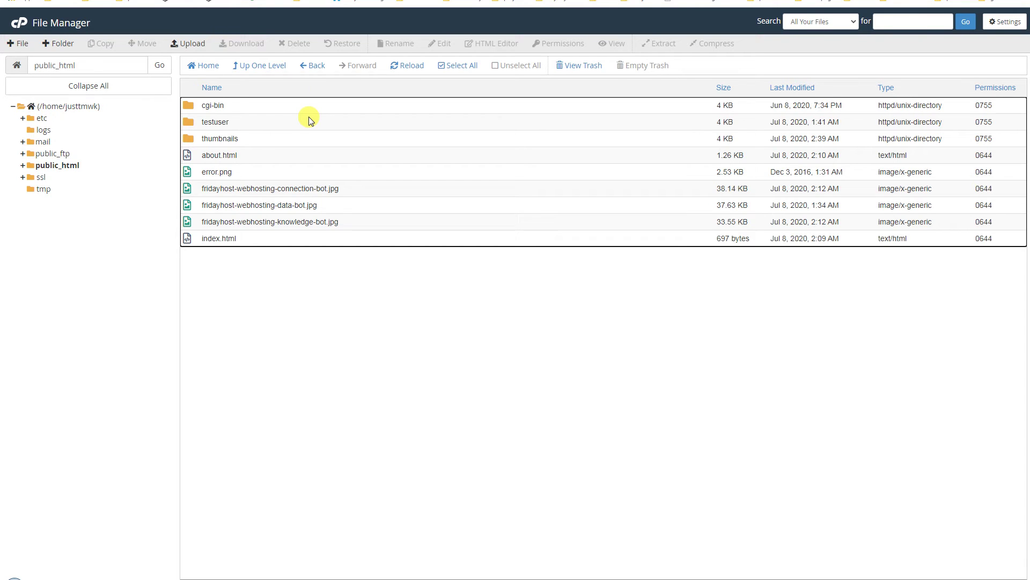
pyautogui.click(312, 65)
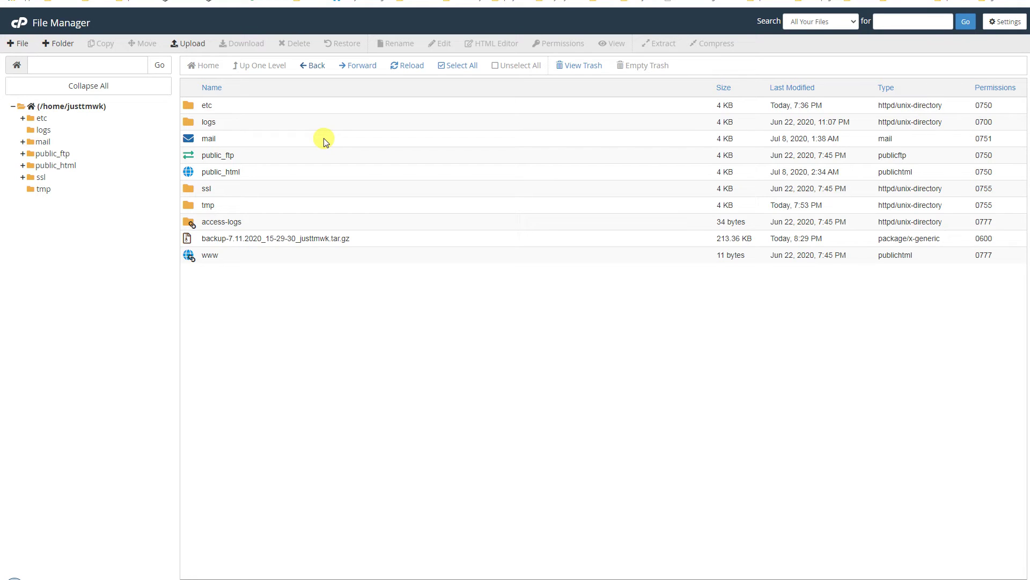
# - Extract backup-7.11.2020_15-29-30_justtmwk.tar.gz into a new folder named backuptest and reload the file list
pyautogui.click(404, 240)
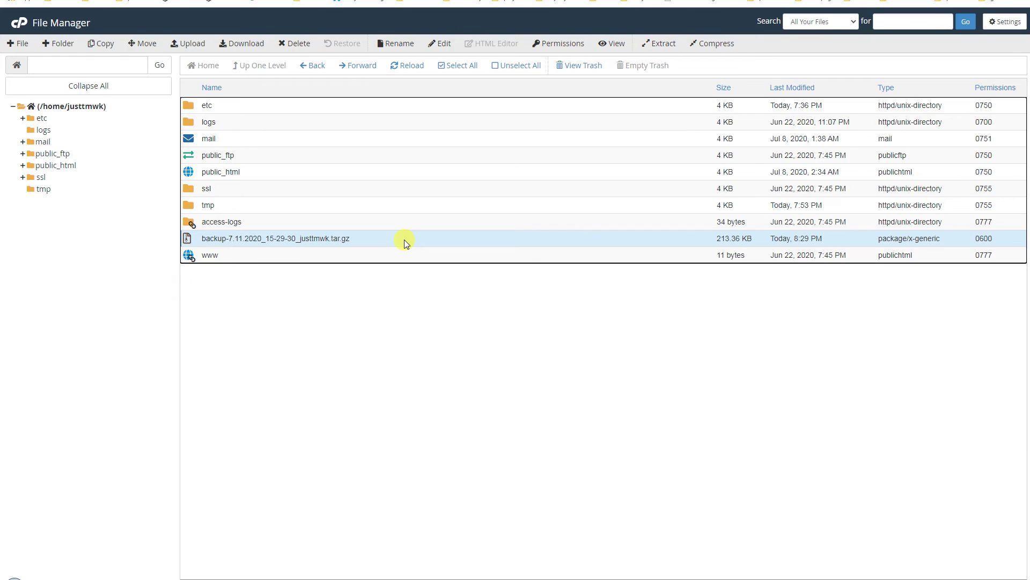
pyautogui.rightClick(404, 239)
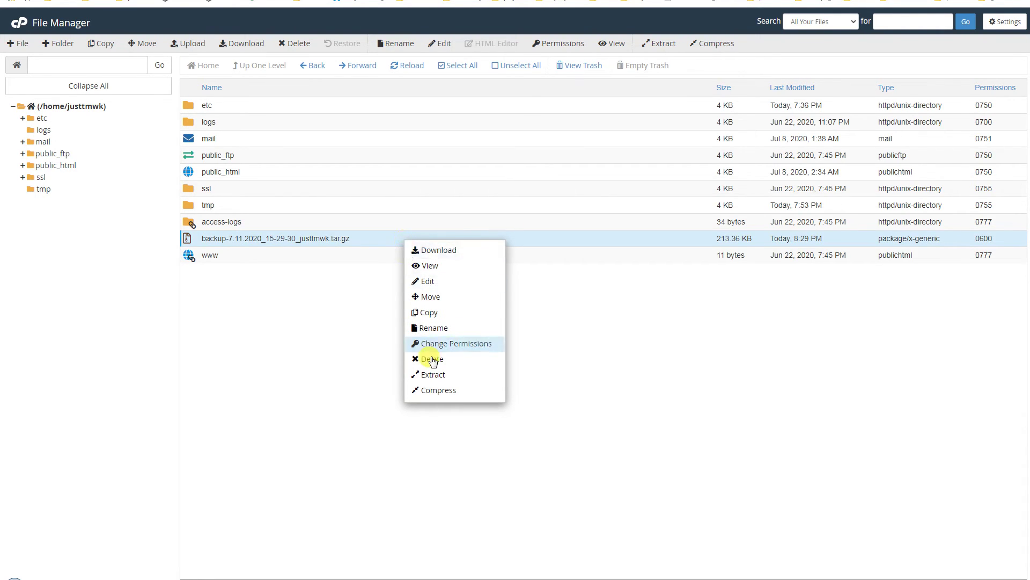
pyautogui.click(433, 375)
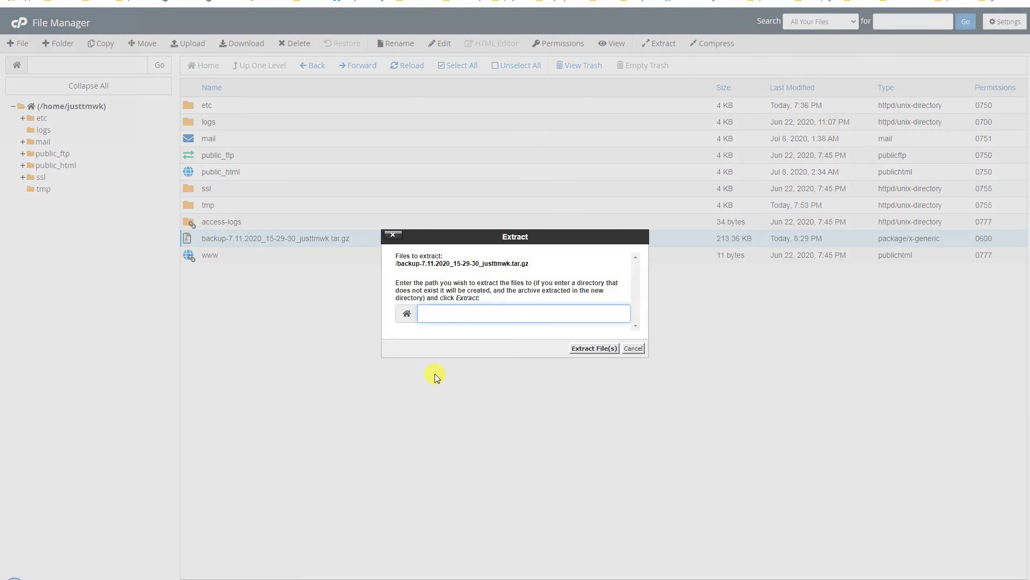
pyautogui.write('pu')
pyautogui.press('BackSpace')
pyautogui.press('BackSpace')
pyautogui.write('backuptest')
pyautogui.click(590, 350)
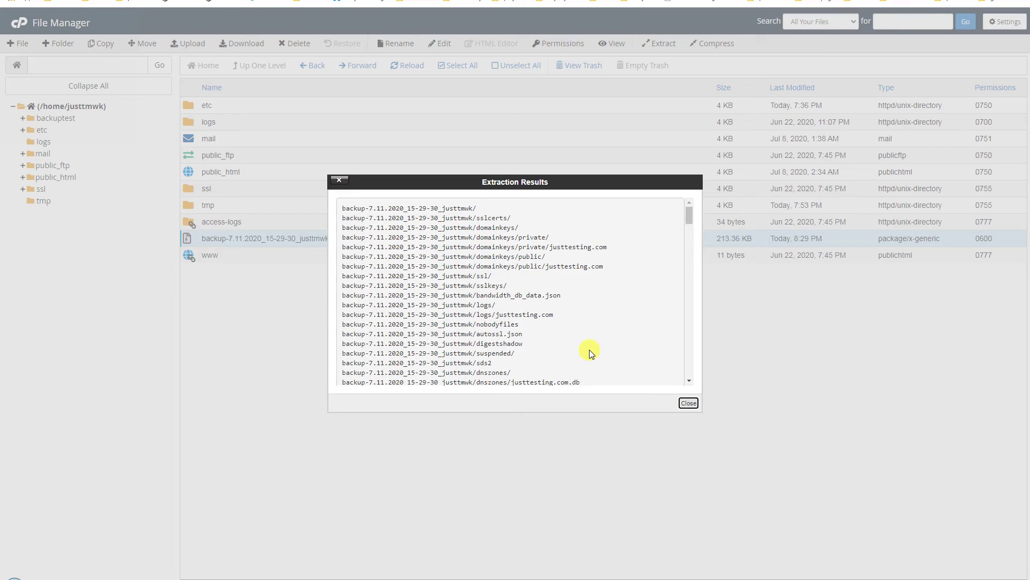
pyautogui.click(689, 402)
pyautogui.click(411, 65)
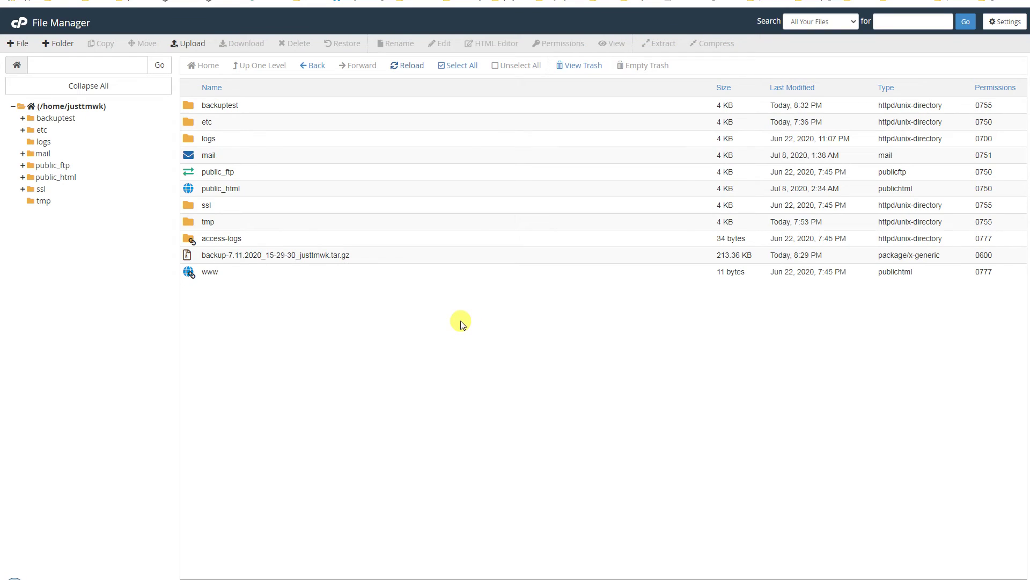
# - Examine the folders and files of the extracted backup inside backuptest, and return to the home directory
pyautogui.doubleClick(260, 105)
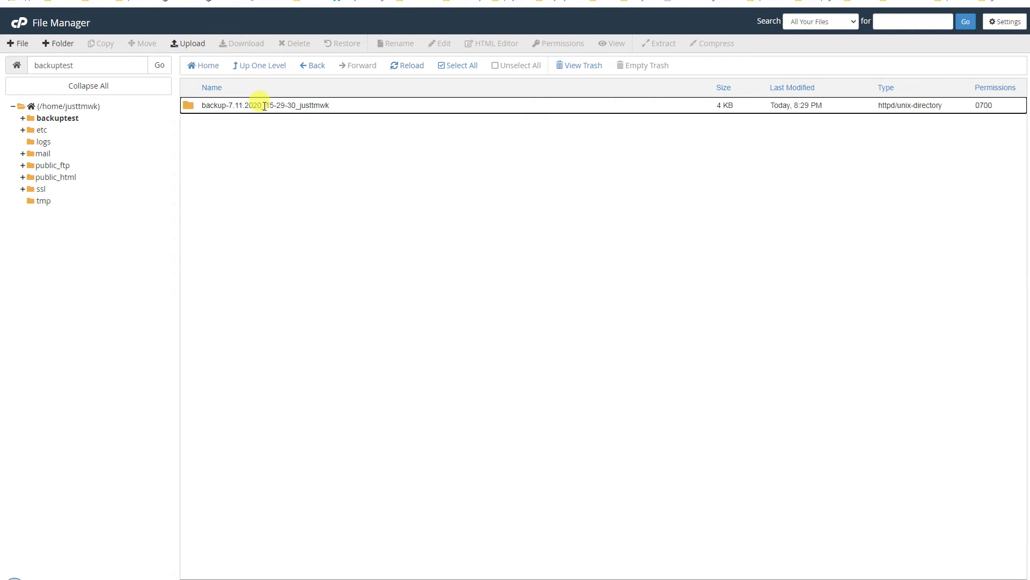
pyautogui.doubleClick(187, 110)
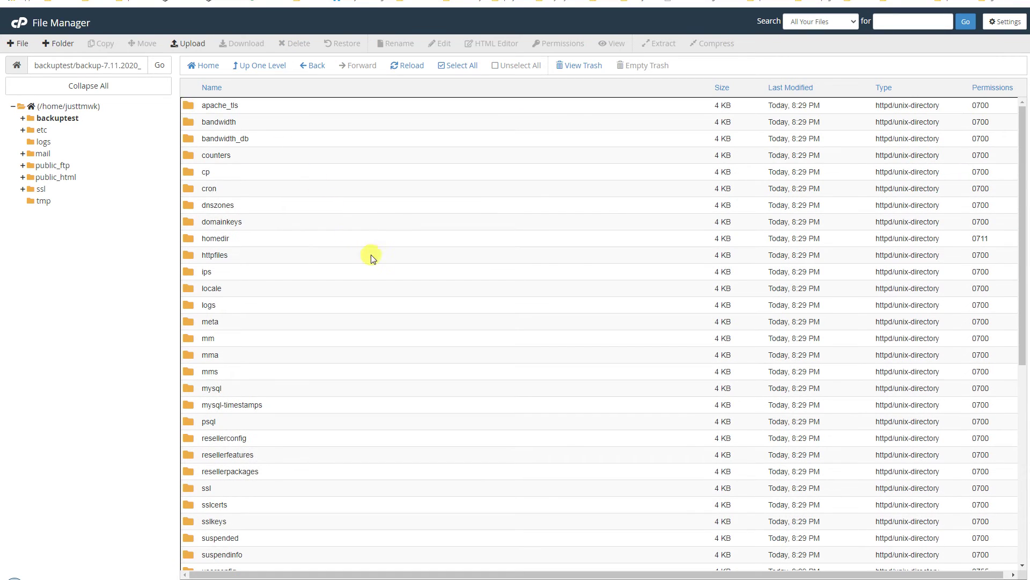
pyautogui.scroll(-7, 437, 345)
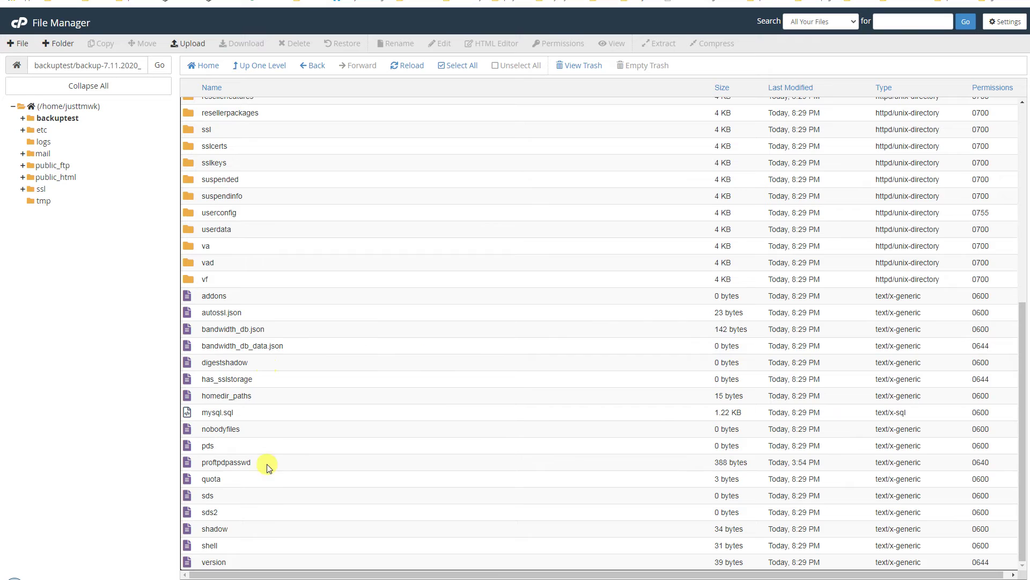
pyautogui.scroll(7, 276, 259)
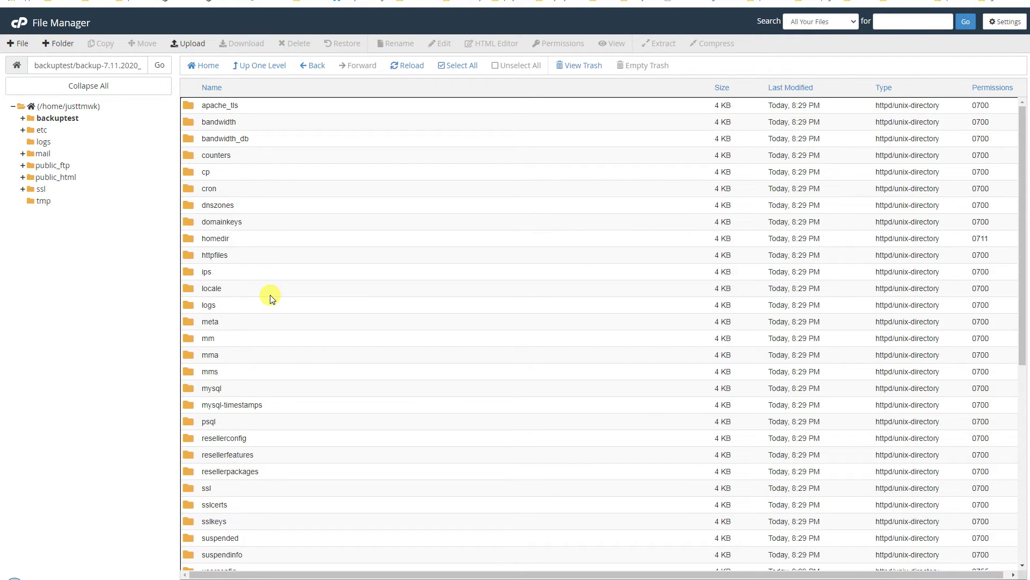
pyautogui.scroll(-7, 271, 300)
pyautogui.scroll(7, 285, 357)
pyautogui.scroll(-7, 285, 356)
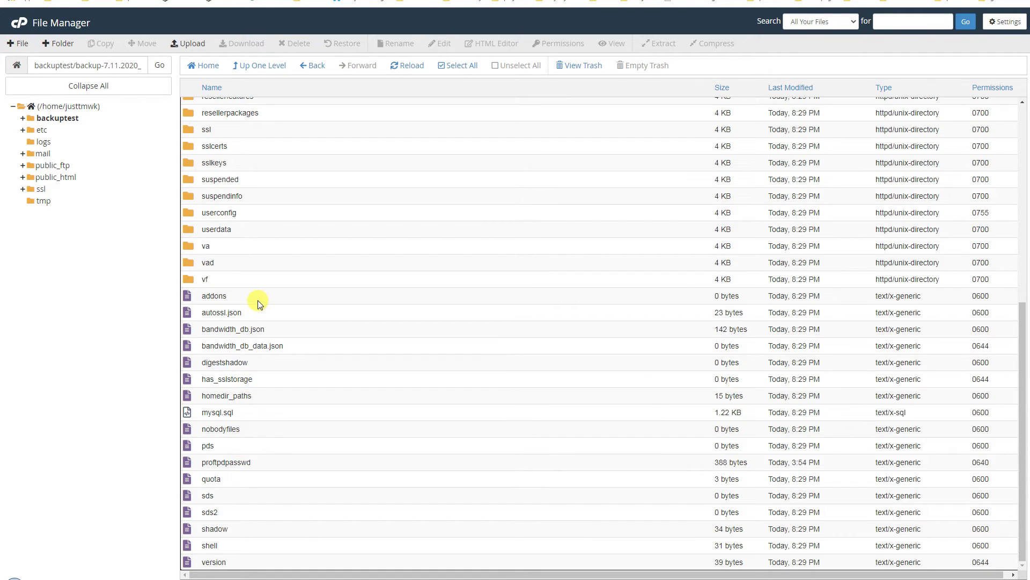
pyautogui.scroll(6, 280, 299)
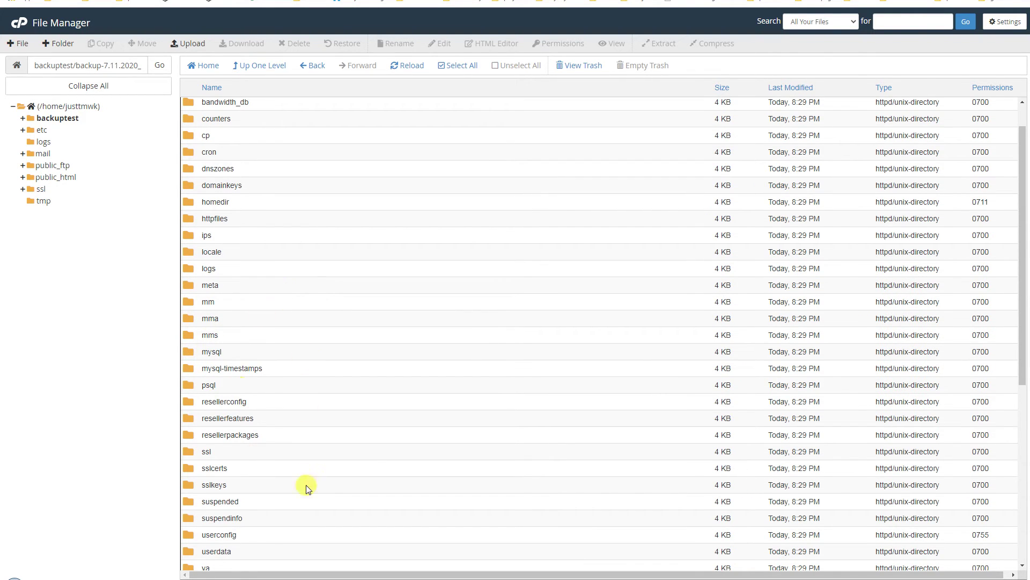
pyautogui.scroll(2, 274, 386)
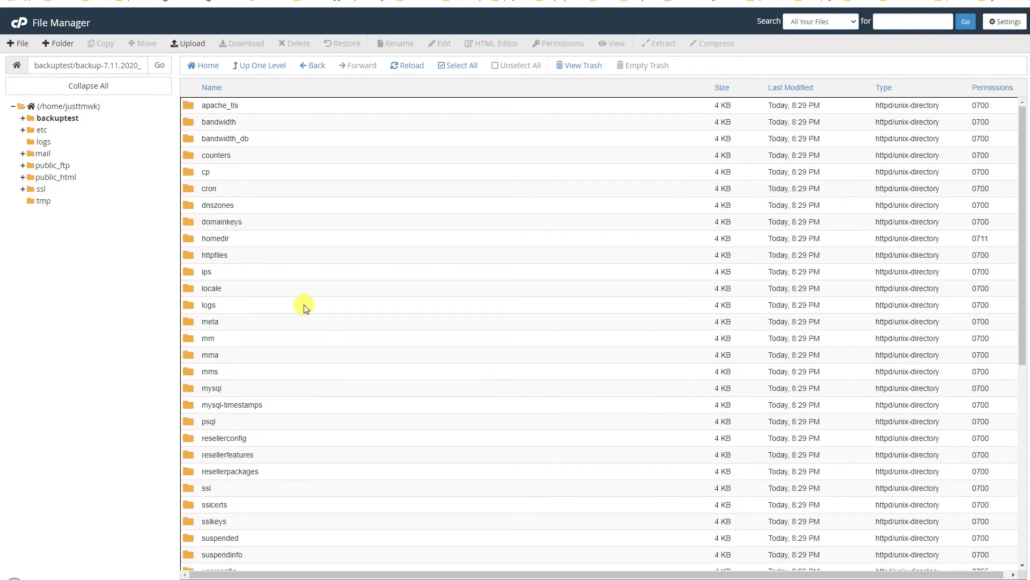
pyautogui.click(313, 65)
pyautogui.doubleClick(187, 108)
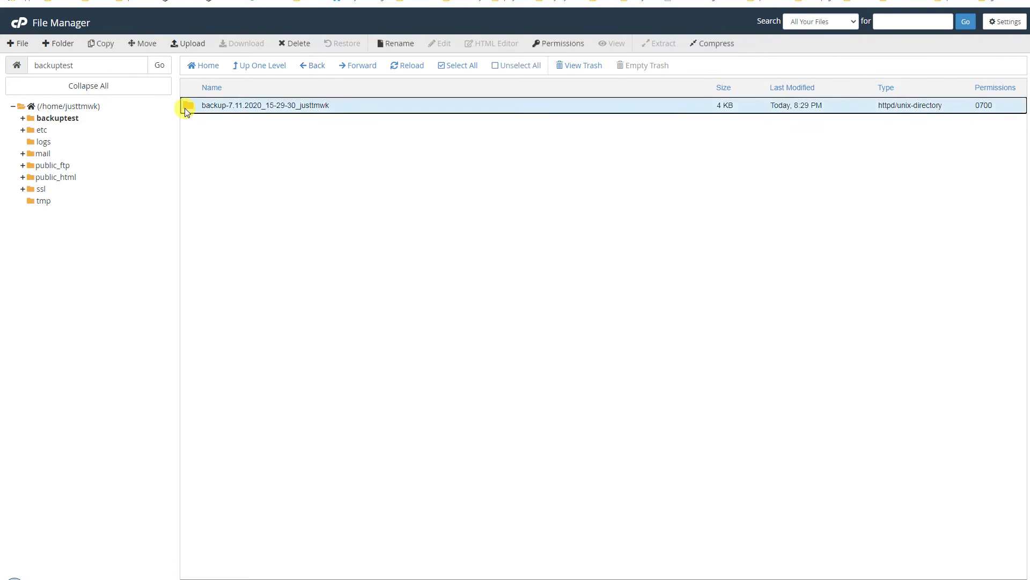
pyautogui.scroll(-6, 352, 506)
pyautogui.scroll(6, 352, 504)
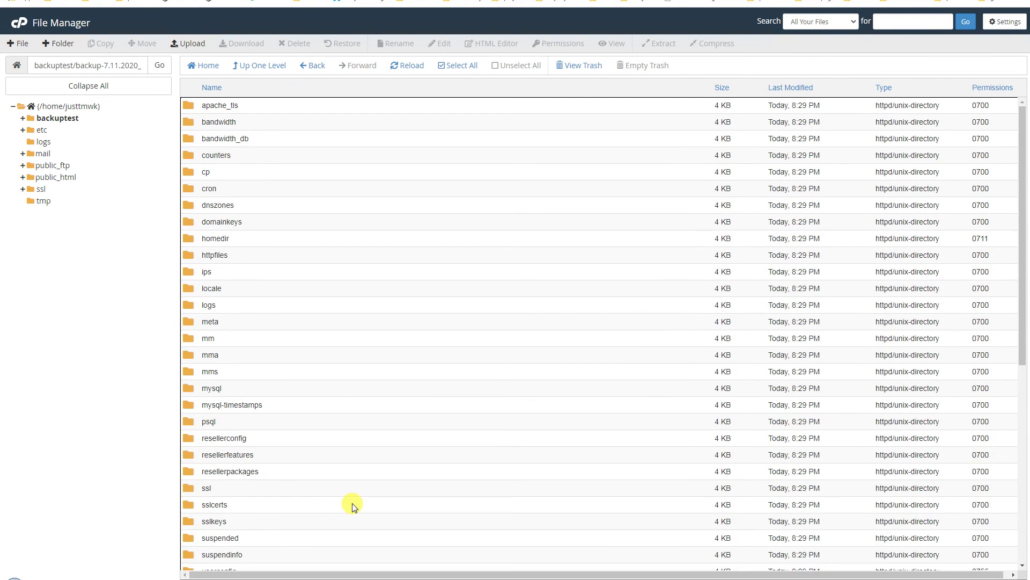
pyautogui.click(311, 65)
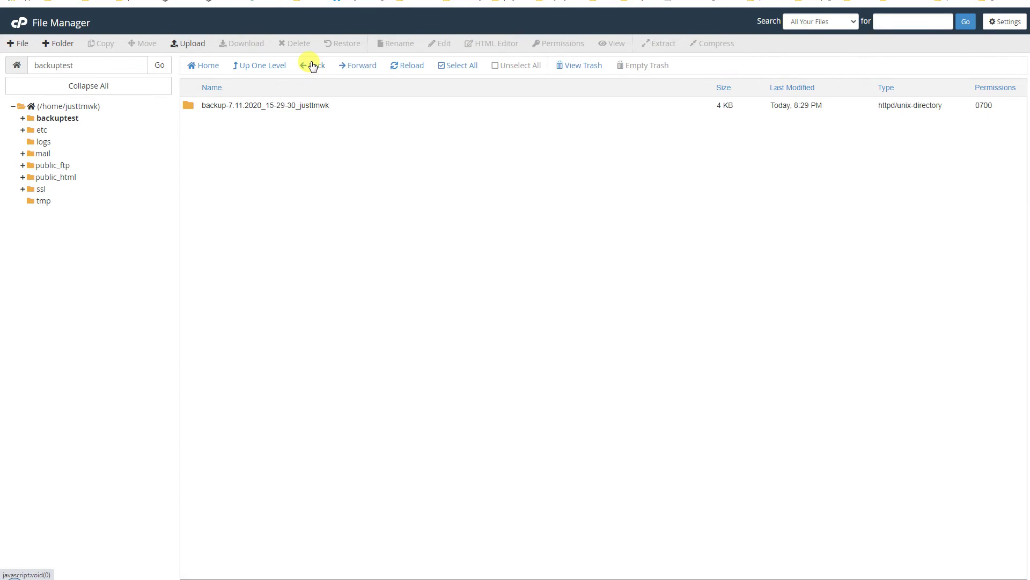
pyautogui.click(311, 65)
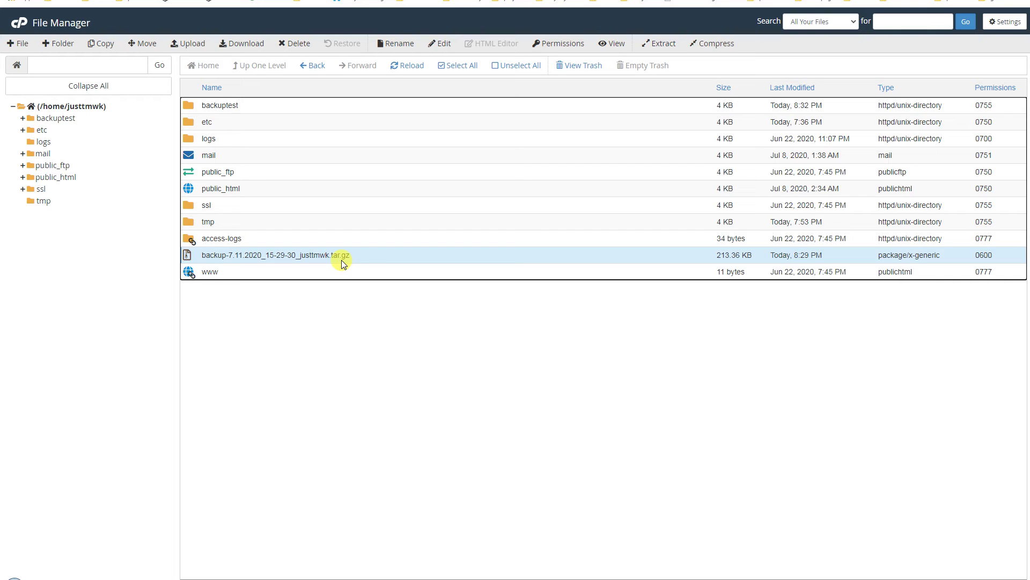
# - Move the backuptest folder to the trash
pyautogui.click(259, 105)
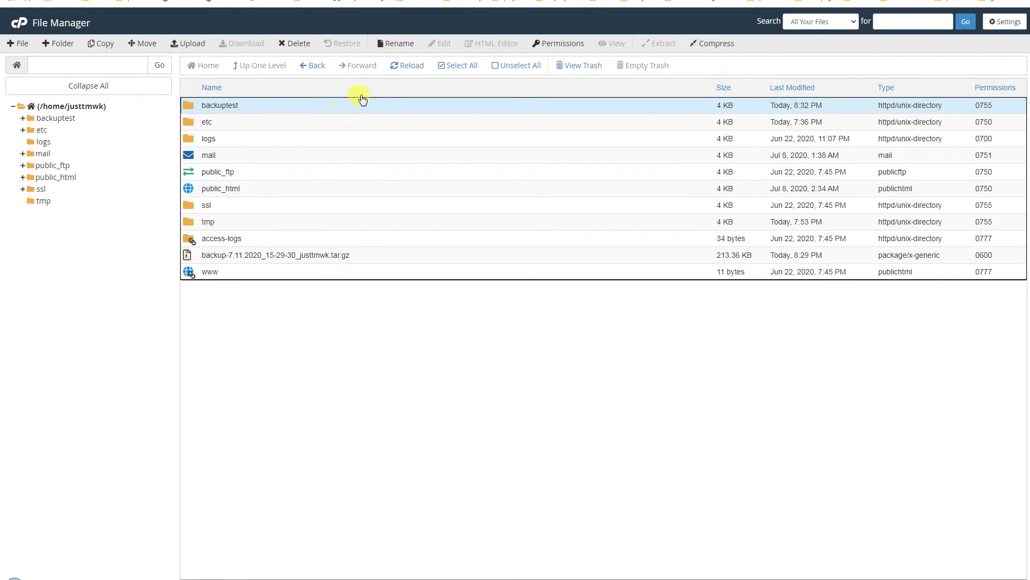
pyautogui.click(300, 45)
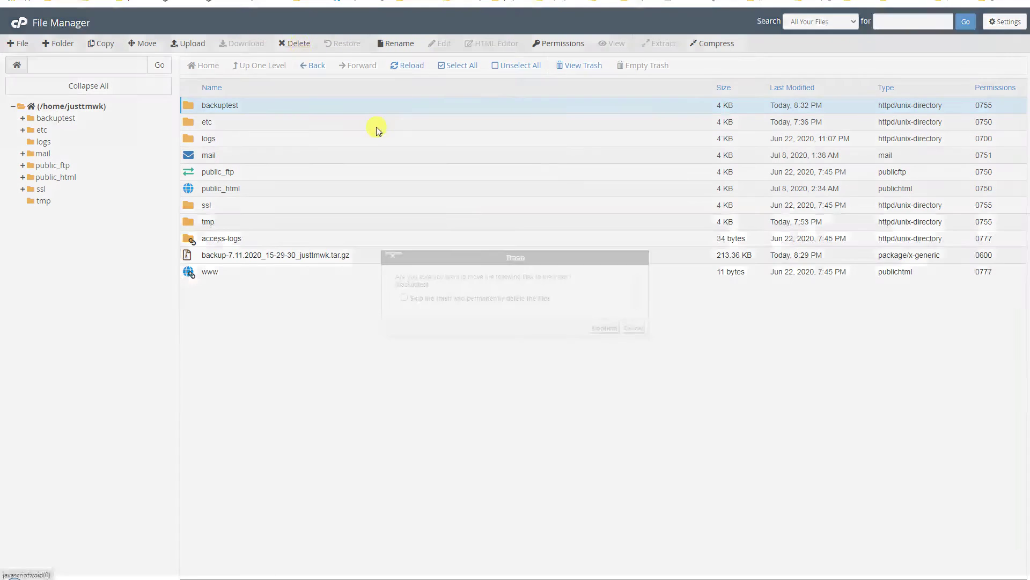
pyautogui.click(605, 328)
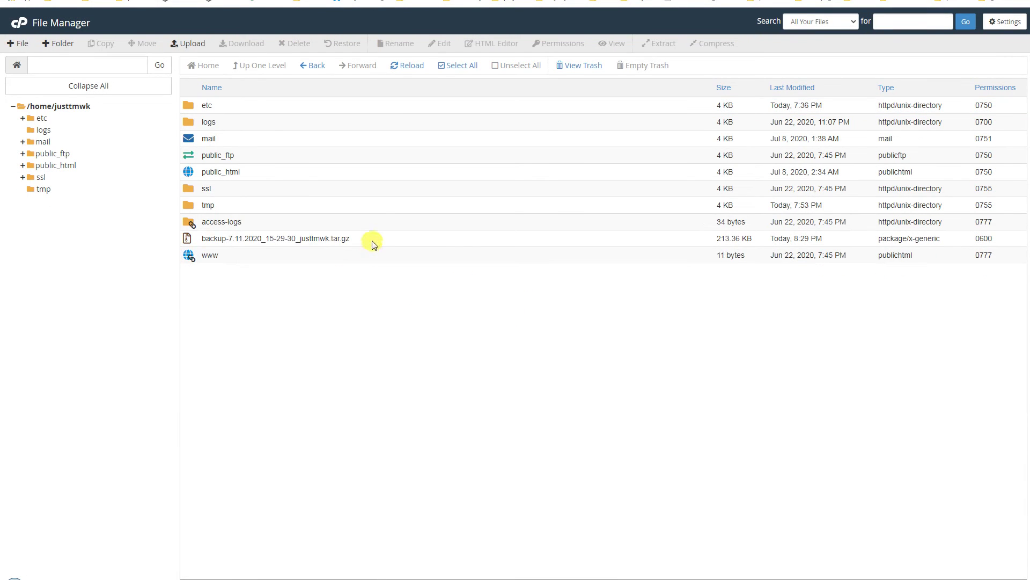
pyautogui.click(374, 240)
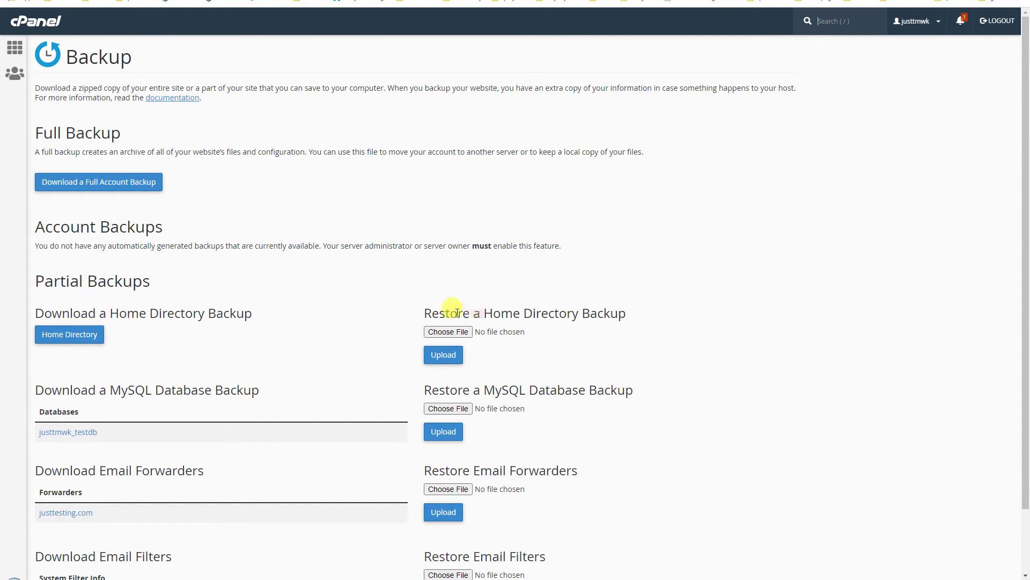
pyautogui.moveTo(424, 313); pyautogui.dragTo(636, 317)
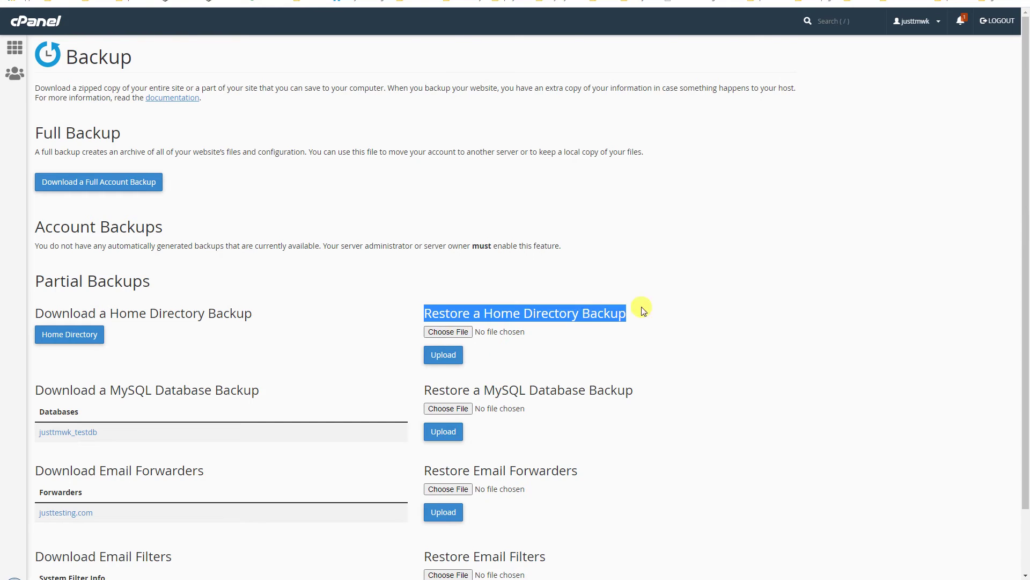
pyautogui.scroll(-2, 691, 336)
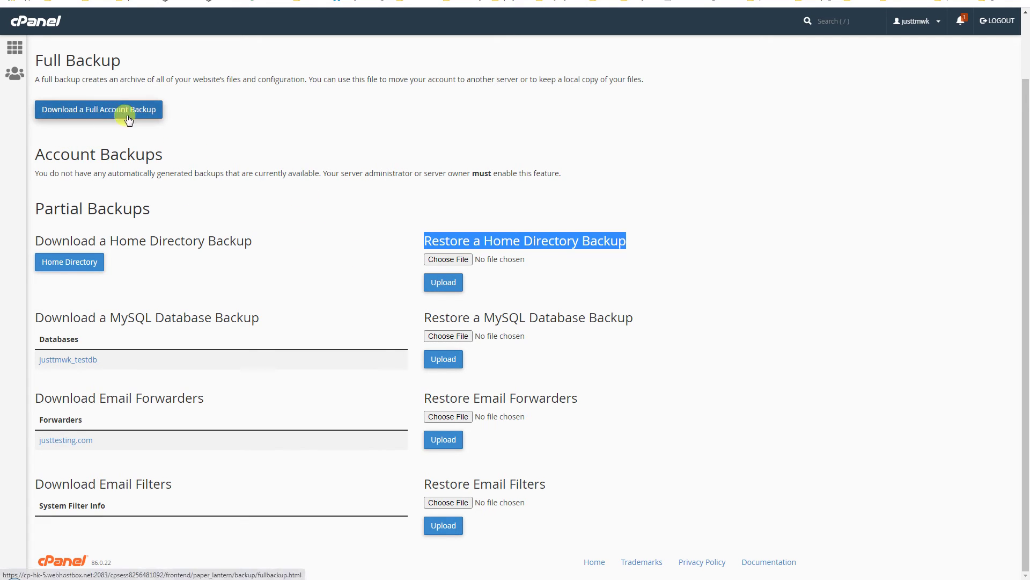
pyautogui.click(406, 237)
pyautogui.moveTo(425, 239); pyautogui.dragTo(634, 237)
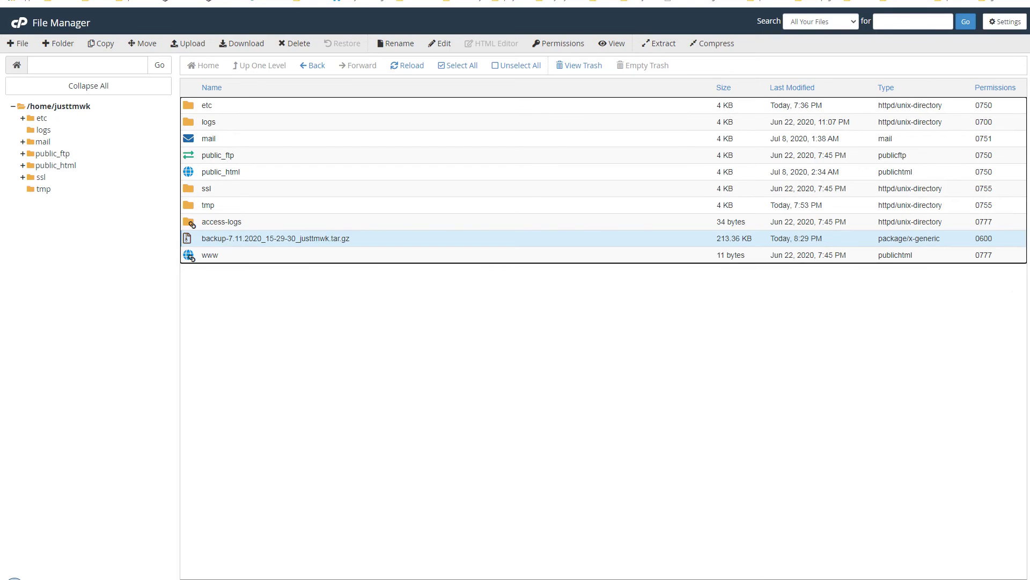
# - Delete the archive backup-7.11.2020_15-29-30_justtmwk.tar.gz from the home directory and open the public_html folder
pyautogui.click(364, 241)
pyautogui.click(295, 54)
pyautogui.click(602, 326)
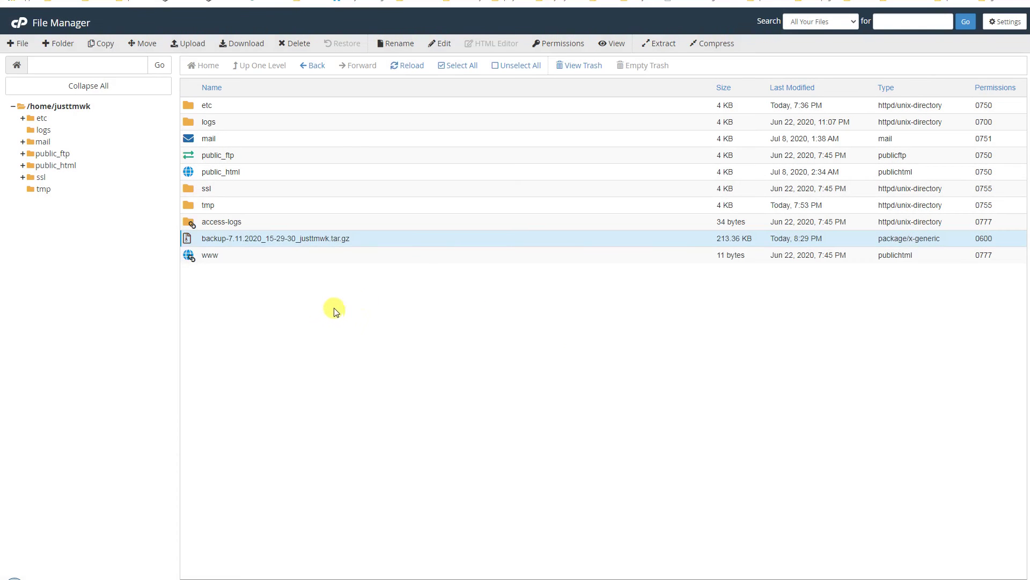
pyautogui.doubleClick(329, 179)
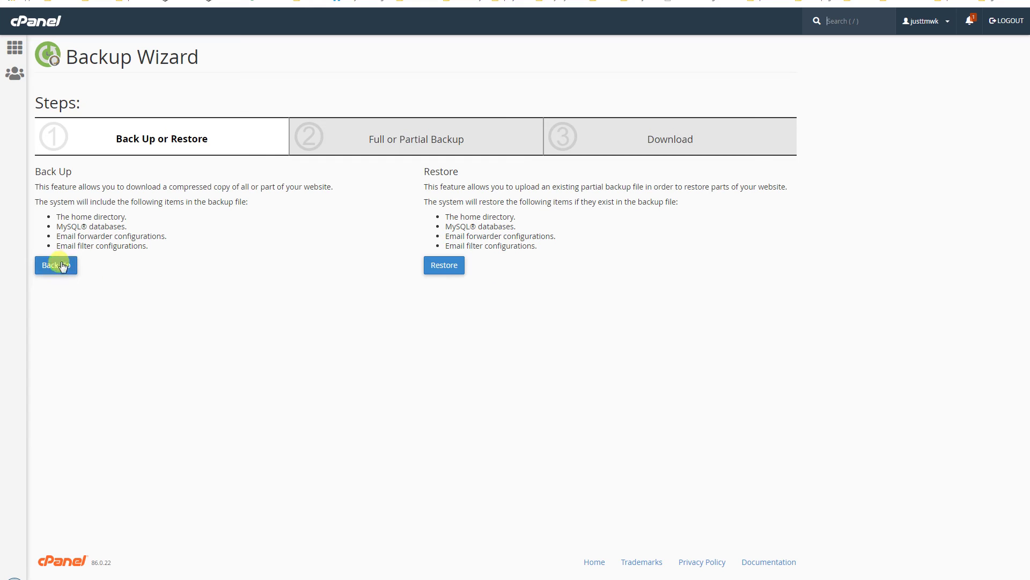
# - Examine the Backup Wizard's stages and its full and partial backup options, and go back to the previous folder in File Manager
pyautogui.moveTo(217, 139); pyautogui.dragTo(34, 138)
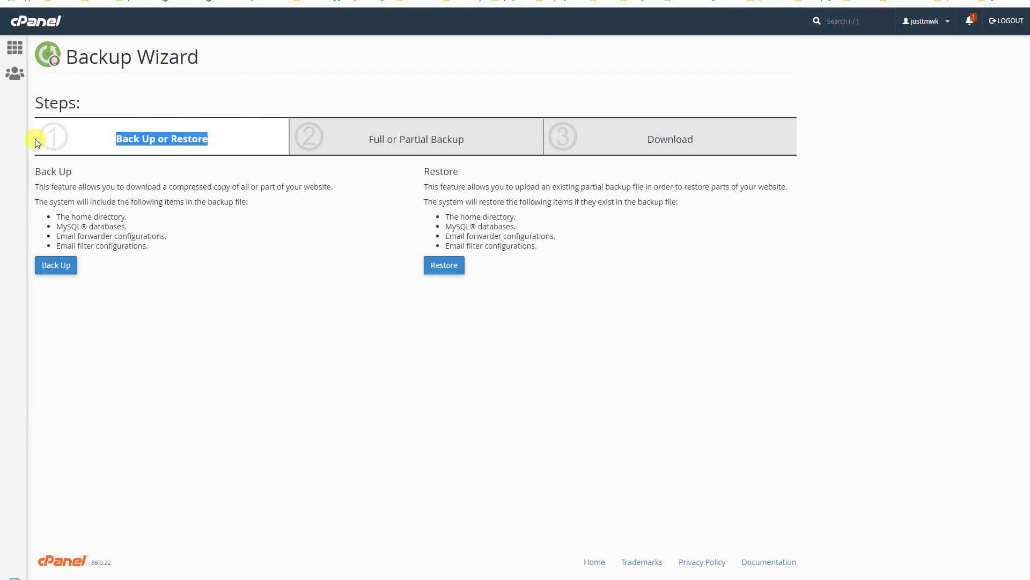
pyautogui.moveTo(374, 137); pyautogui.dragTo(728, 146)
pyautogui.click(728, 146)
pyautogui.click(55, 272)
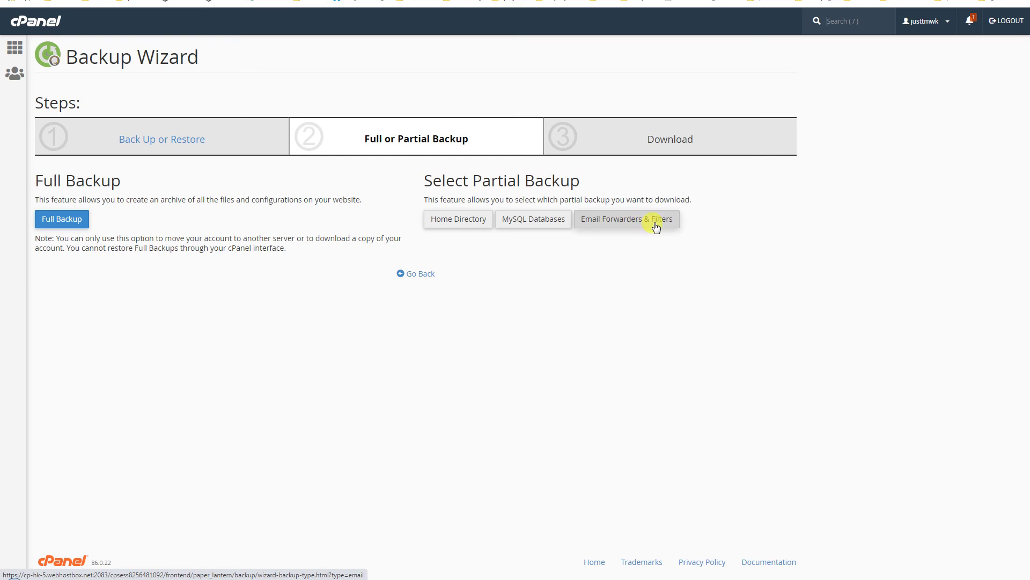
pyautogui.click(63, 220)
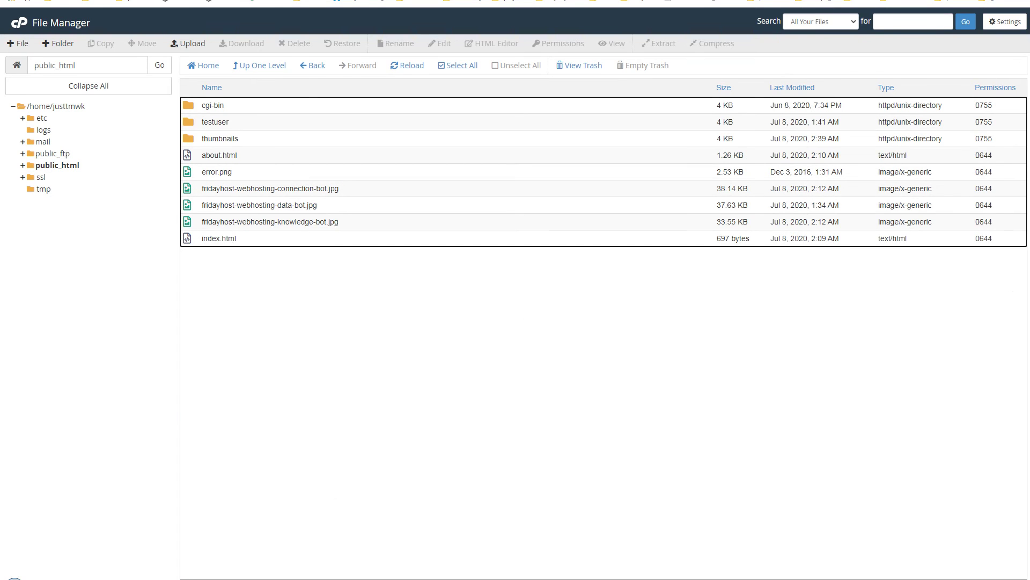
pyautogui.click(316, 65)
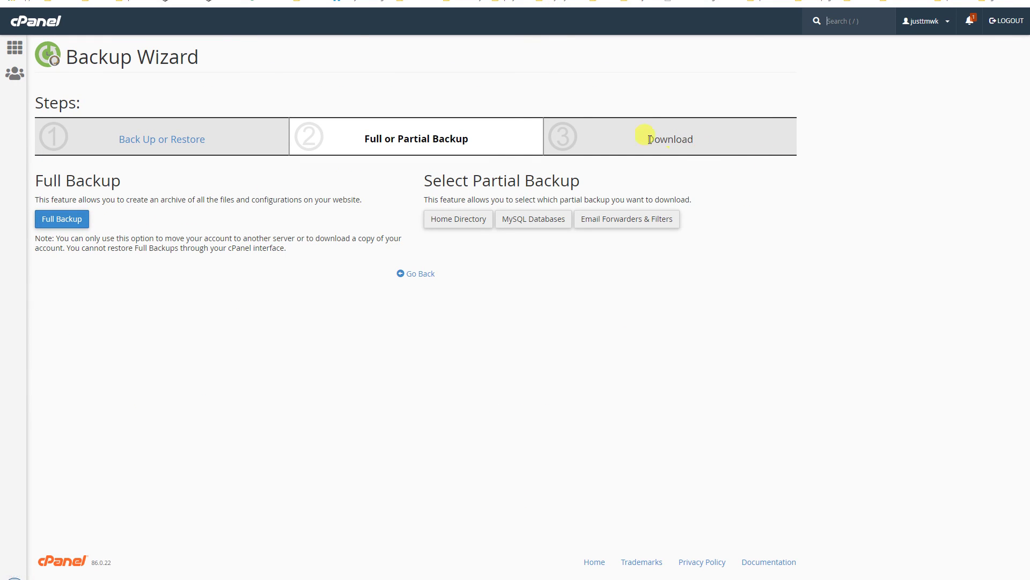
# - Return to the Backup Wizard's first stage, Back Up or Restore, and open its restore options
pyautogui.moveTo(649, 139); pyautogui.dragTo(703, 140)
pyautogui.click(704, 140)
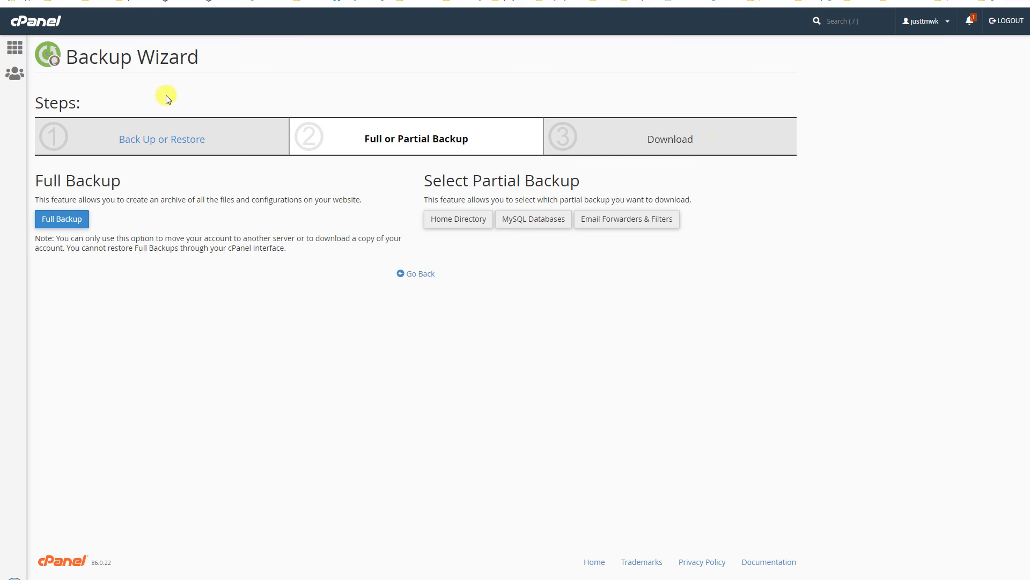
pyautogui.click(430, 139)
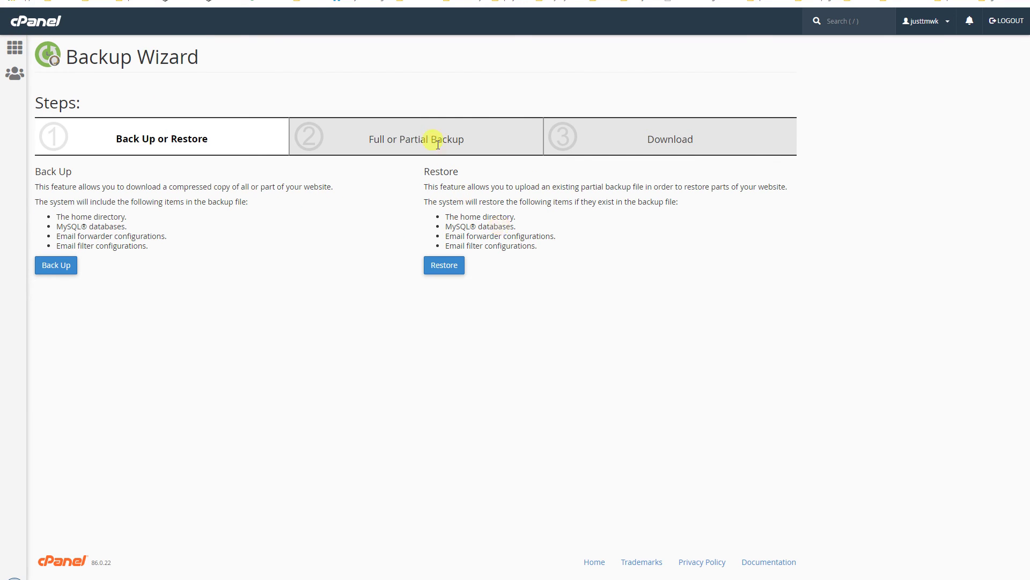
pyautogui.click(444, 264)
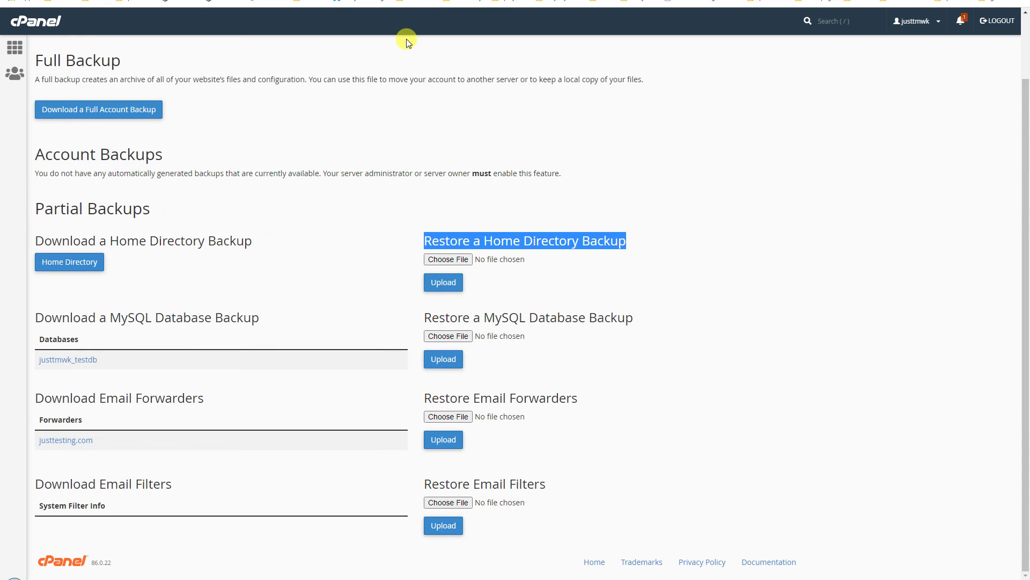
# - Leave the Backup page's restore section and reload the home directory's file list in File Manager
pyautogui.click(655, 145)
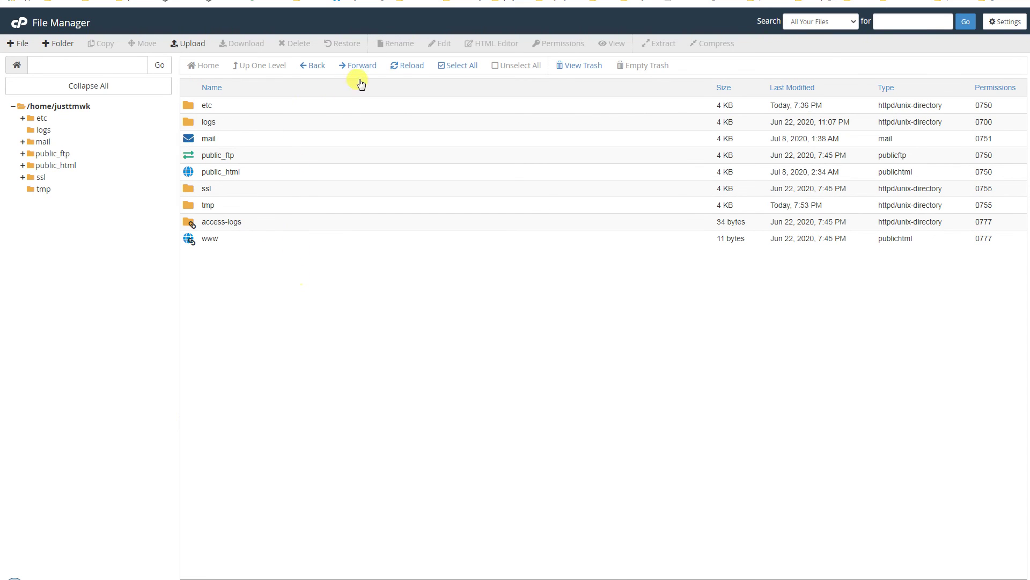
pyautogui.click(399, 73)
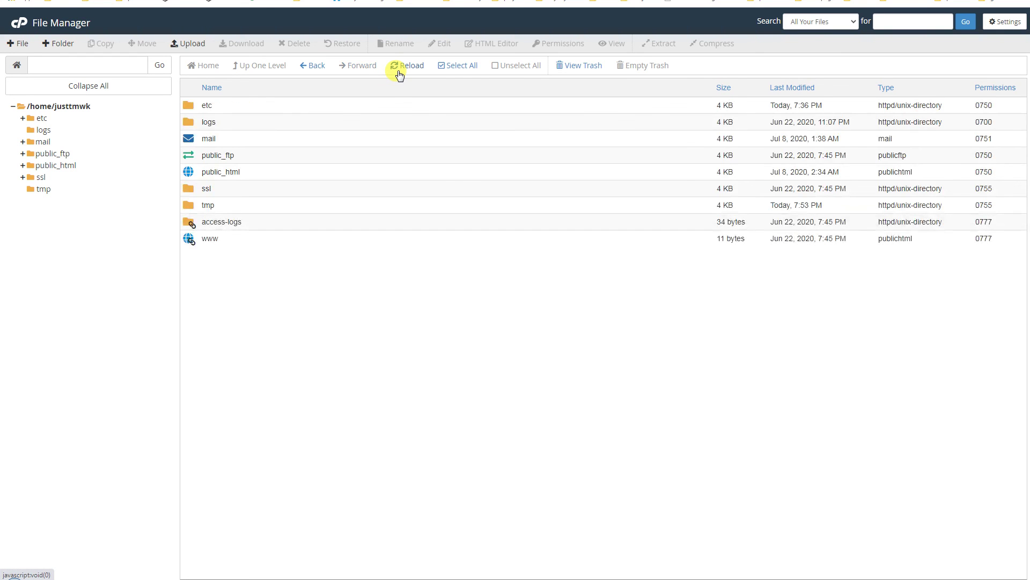